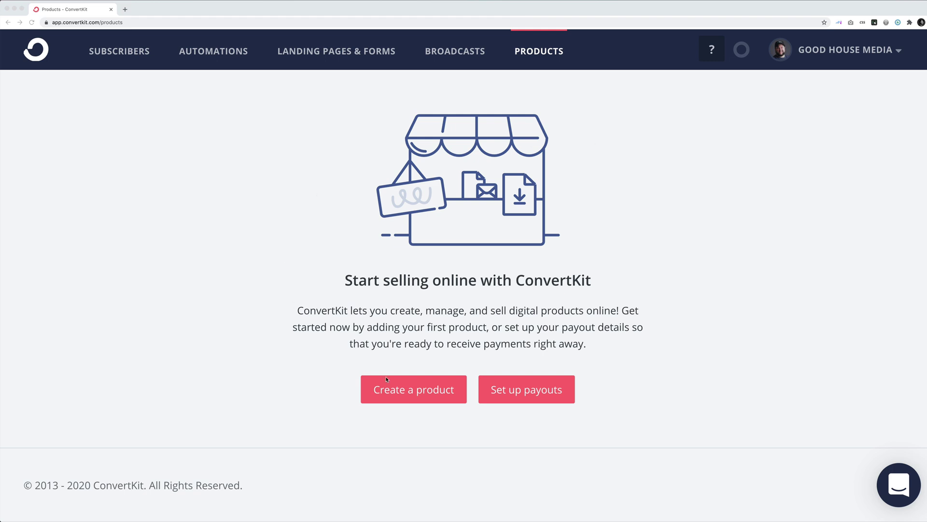
- Create a new product named 'Webinar Replays' with a Standard one-time price of 19 USD
{"action": "left_click", "coordinate": [423, 397]}
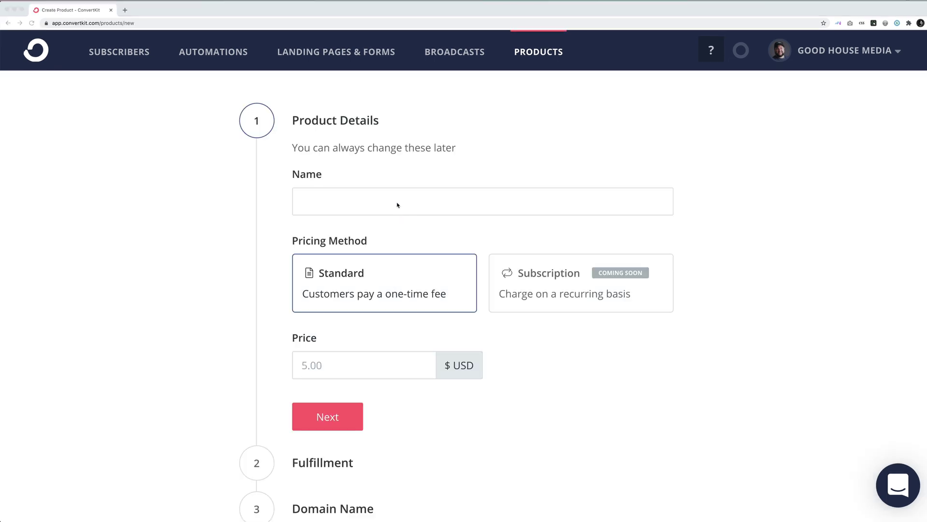
{"action": "left_click", "coordinate": [406, 197]}
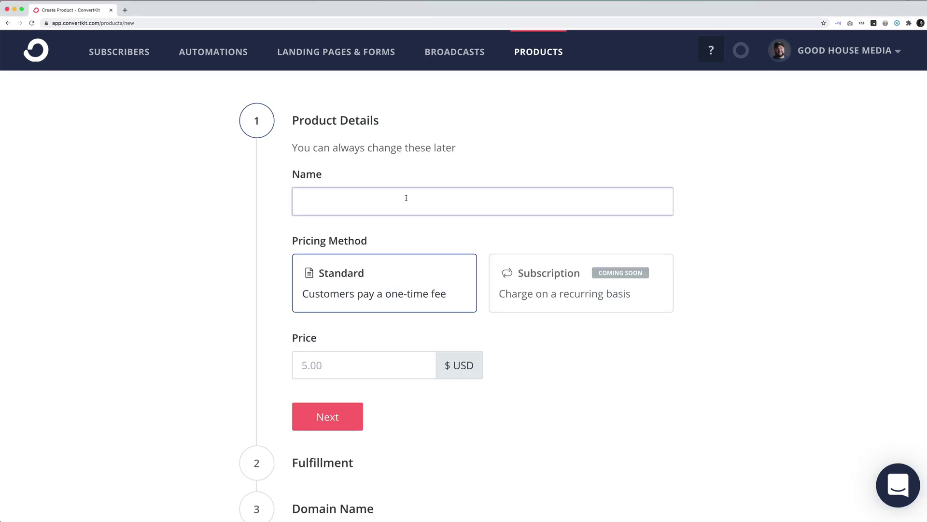
{"action": "type", "text": "Webinar Replays"}
{"action": "scroll", "coordinate": [379, 255], "scroll_direction": "down", "scroll_amount": 1}
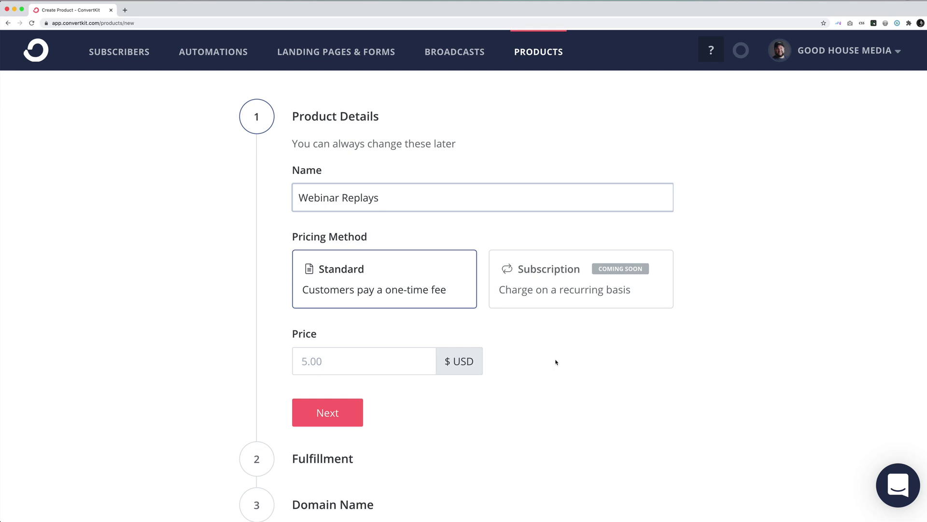
{"action": "scroll", "coordinate": [555, 363], "scroll_direction": "down", "scroll_amount": 3}
{"action": "left_click", "coordinate": [389, 303]}
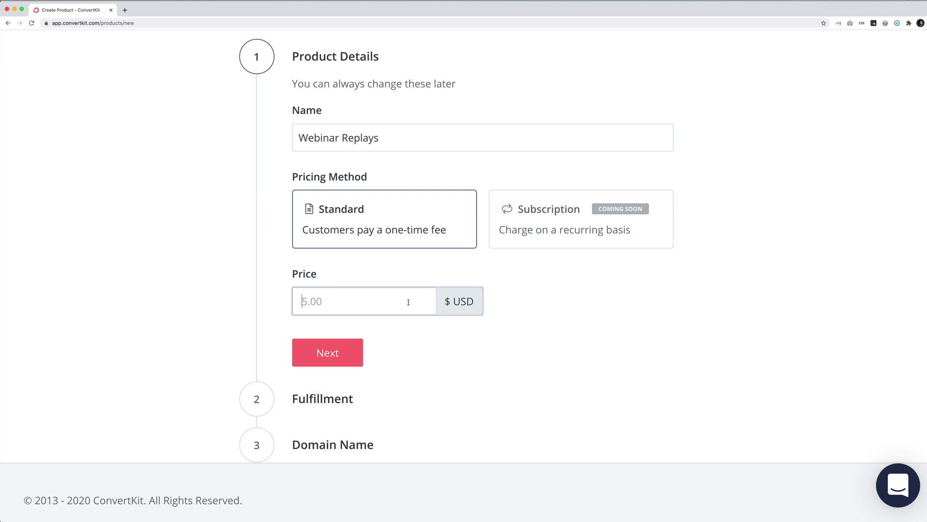
{"action": "type", "text": "19"}
{"action": "scroll", "coordinate": [485, 297], "scroll_direction": "down", "scroll_amount": 1}
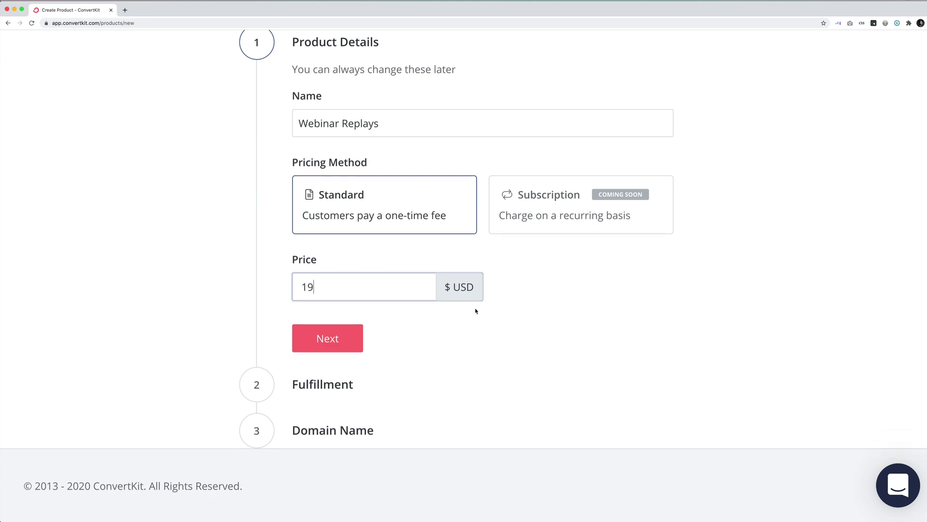
- Upload replays.zip as the file delivered to buyers
{"action": "left_click", "coordinate": [322, 345]}
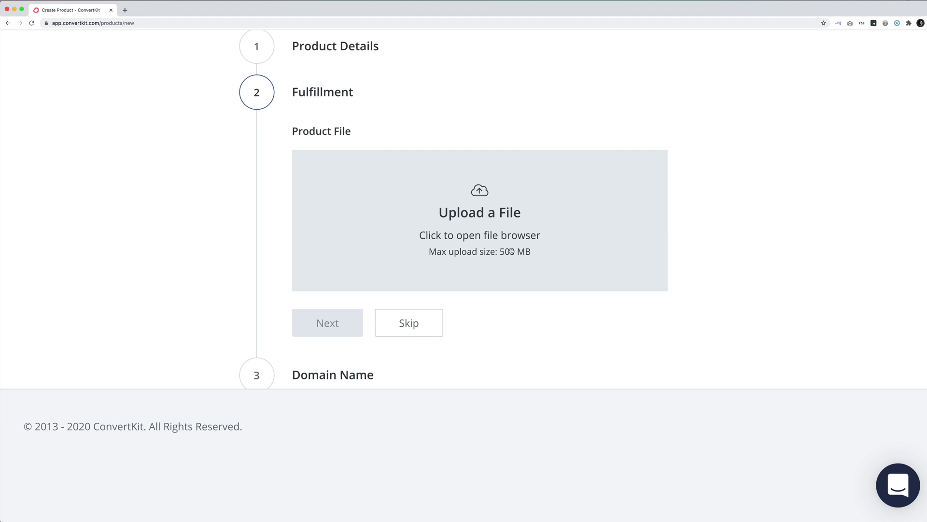
{"action": "left_click", "coordinate": [511, 251]}
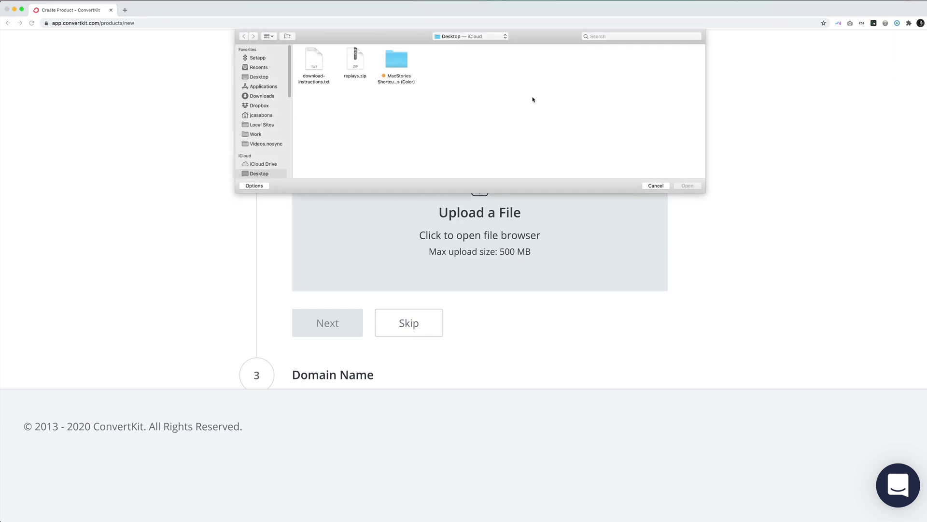
{"action": "double_click", "coordinate": [353, 60]}
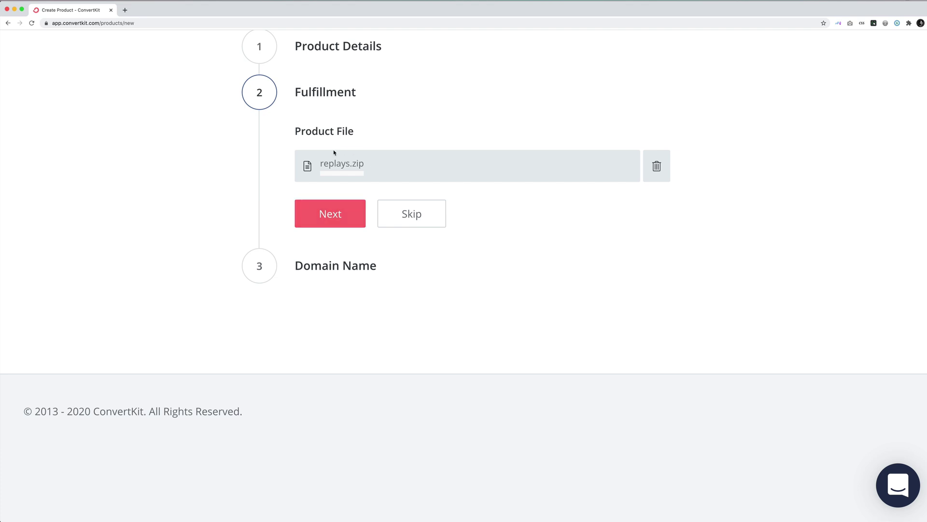
- Host the product page on the tools.casabona.org custom domain
{"action": "left_click", "coordinate": [363, 220]}
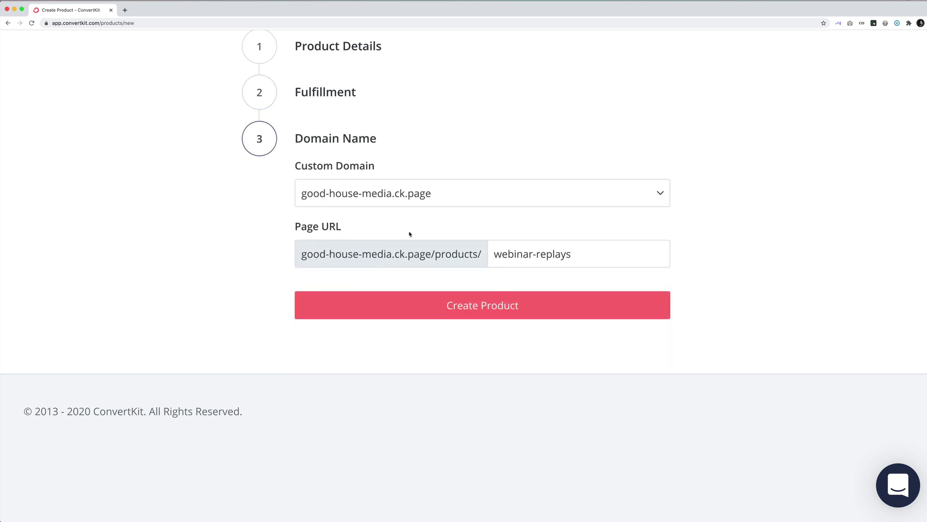
{"action": "left_click", "coordinate": [478, 196]}
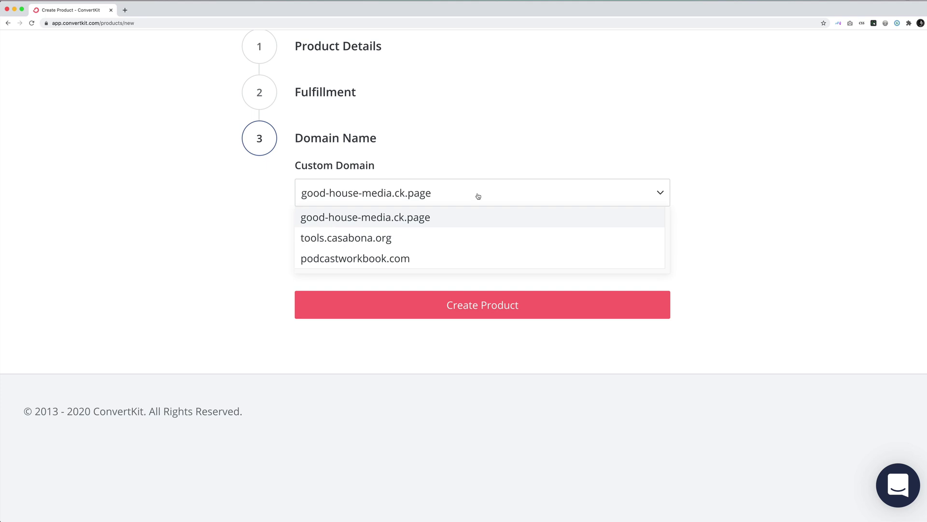
{"action": "scroll", "coordinate": [410, 232], "scroll_direction": "down", "scroll_amount": 1}
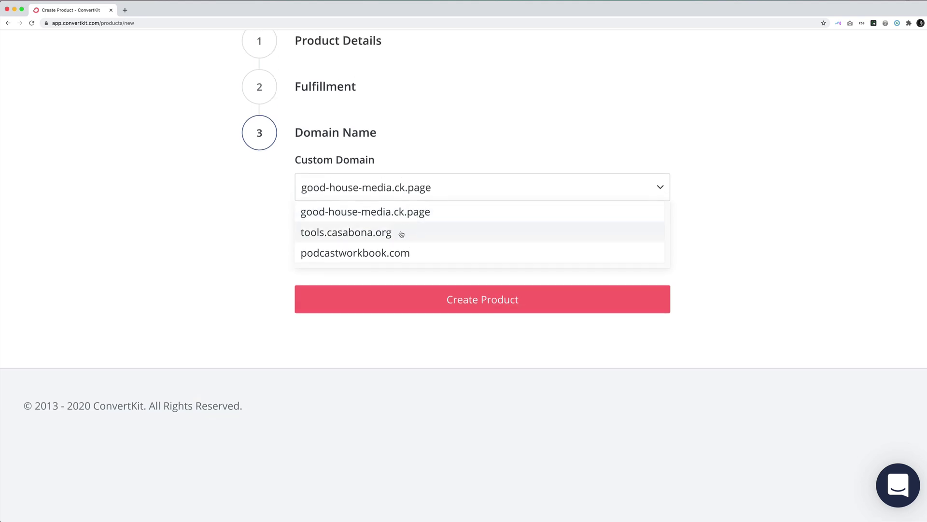
{"action": "left_click", "coordinate": [402, 234]}
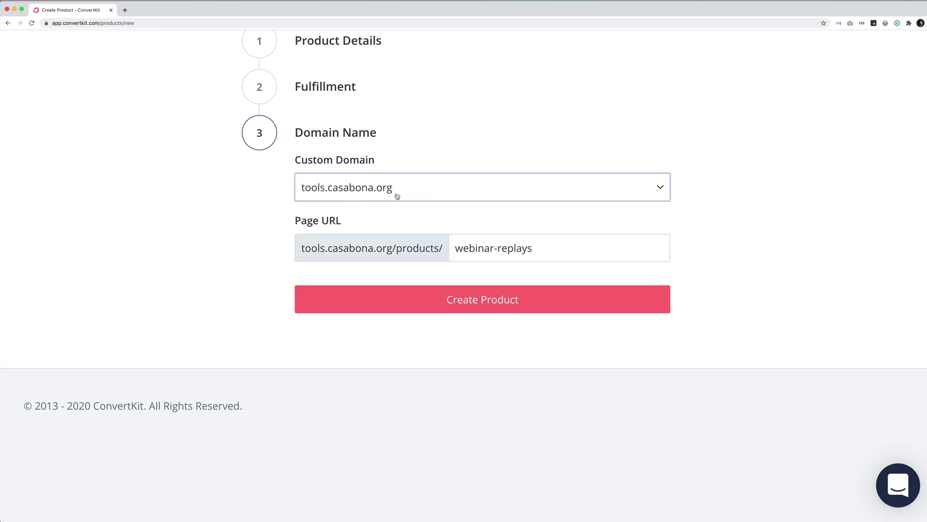
- Shorten the page URL slug by deleting 'webinar-' so it reads 'replays'
{"action": "left_click_drag", "start_coordinate": [497, 249], "coordinate": [449, 245]}
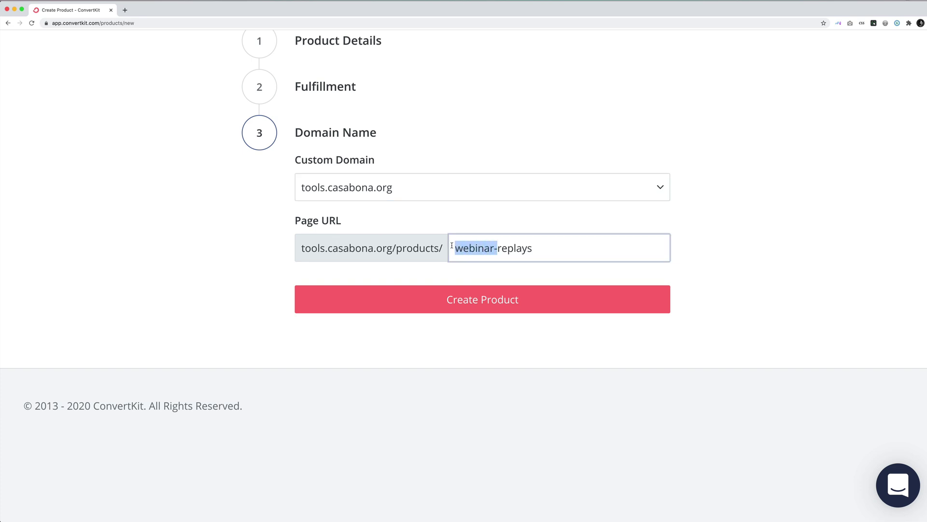
{"action": "key", "text": "BackSpace"}
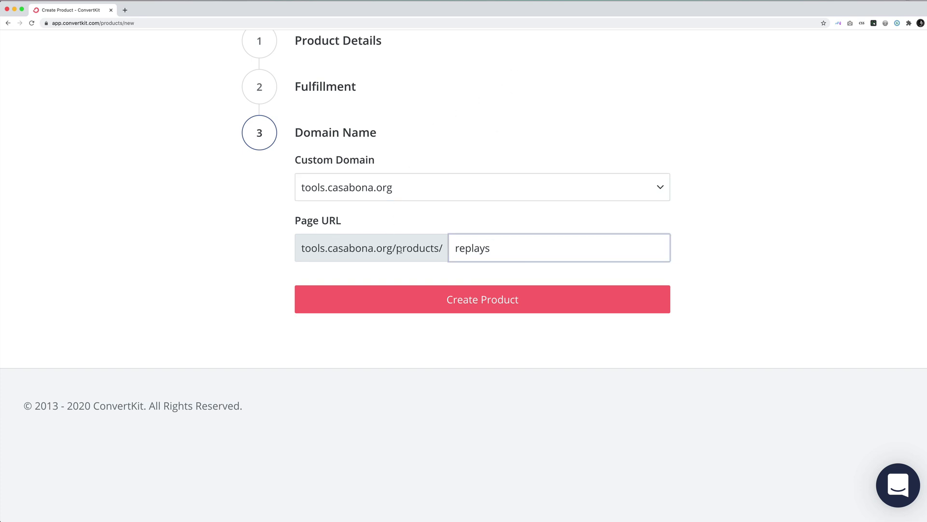
{"action": "left_click_drag", "start_coordinate": [400, 250], "coordinate": [449, 255]}
{"action": "left_click", "coordinate": [430, 251]}
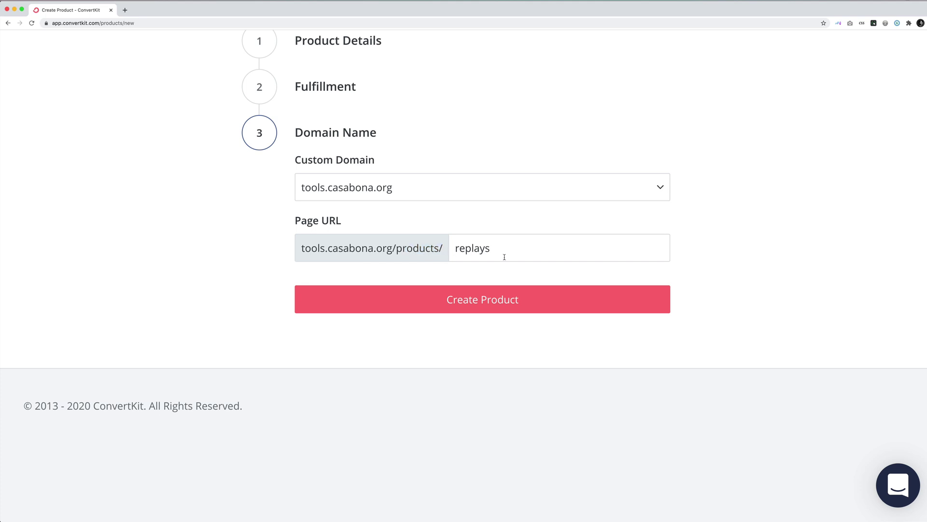
- Create the product and replace the description with 'Download the replay for my 4 most popular webinars:' plus the pasted titles
{"action": "left_click", "coordinate": [532, 306]}
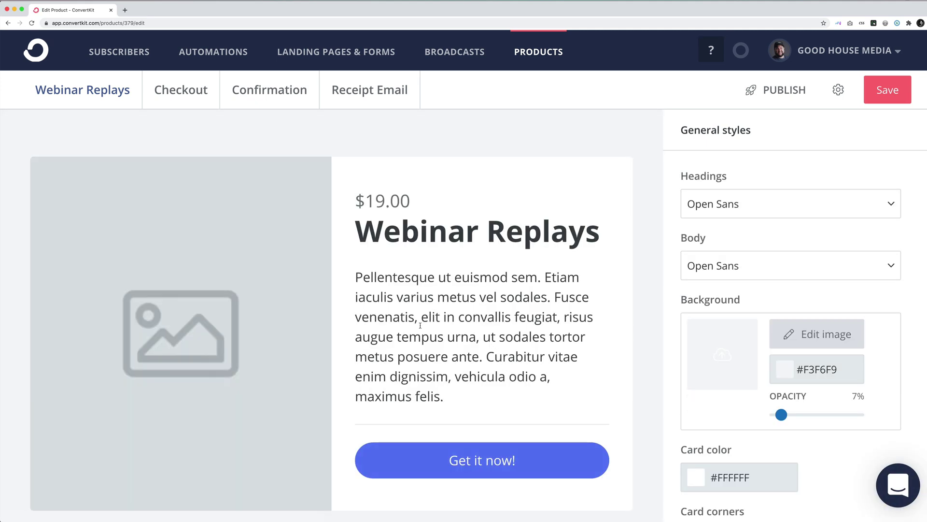
{"action": "scroll", "coordinate": [420, 325], "scroll_direction": "down", "scroll_amount": 1}
{"action": "scroll", "coordinate": [420, 326], "scroll_direction": "up", "scroll_amount": 1}
{"action": "left_click", "coordinate": [510, 295]}
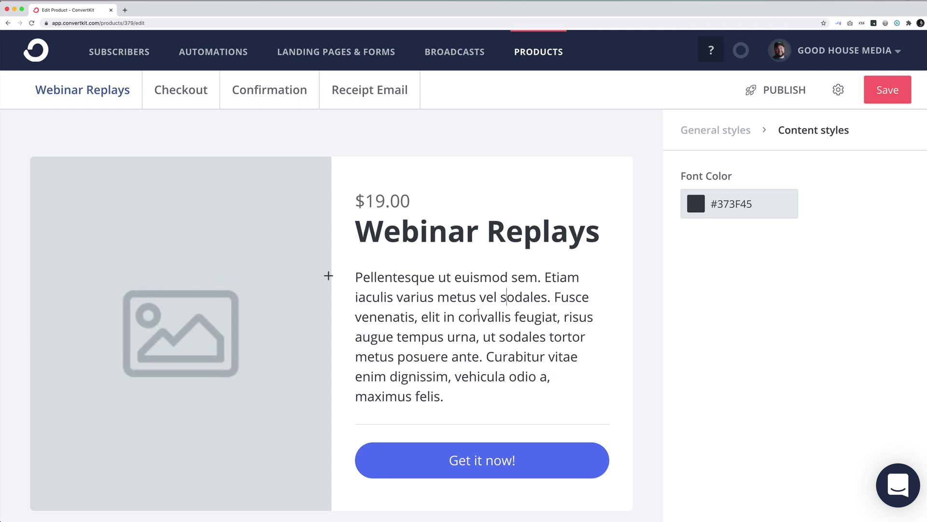
{"action": "left_click_drag", "start_coordinate": [445, 397], "coordinate": [354, 276]}
{"action": "type", "text": "D"}
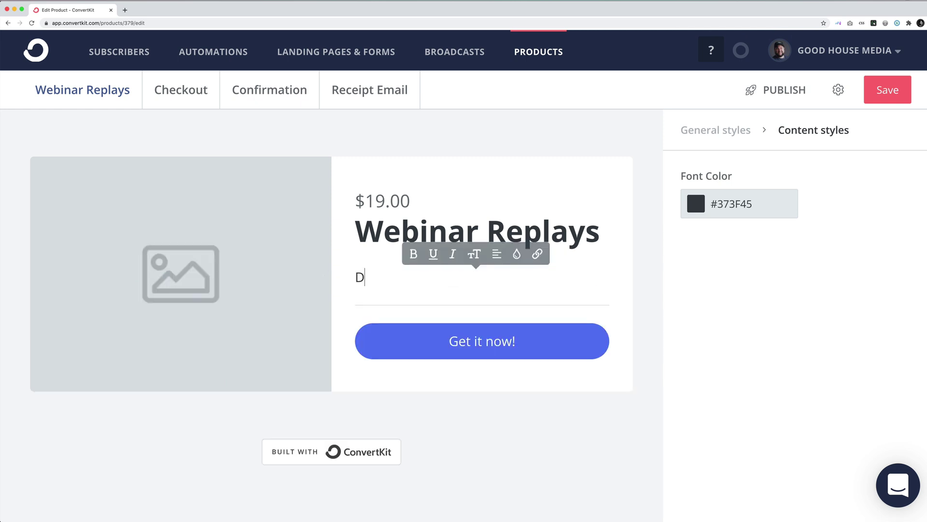
{"action": "type", "text": "ownload the replay for my 4 most popular webinars:"}
{"action": "key", "text": "Return"}
{"action": "type", "text": "How to Give Good Online Lectures Turning Your Lectures into a Podcast How to Give a Good Online Talk Building a self-sustaining business by leading with recurring revenue"}
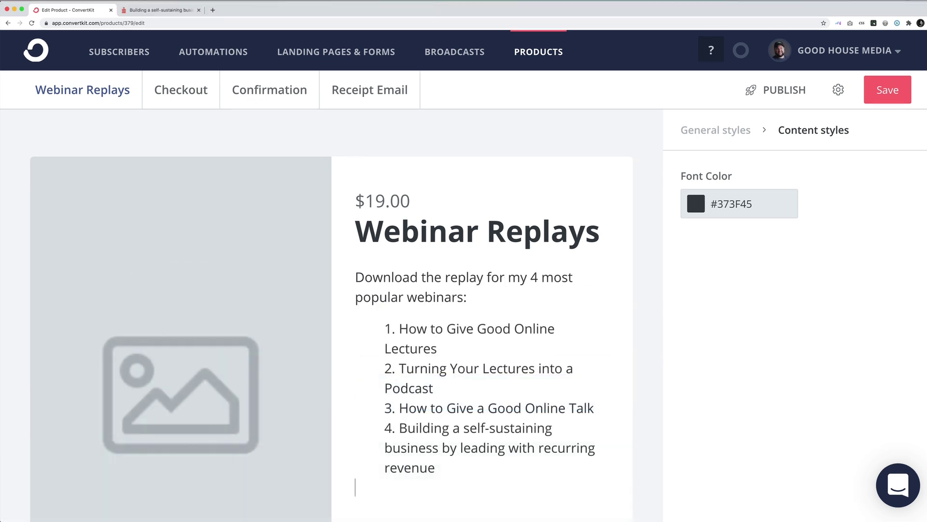
{"action": "scroll", "coordinate": [422, 407], "scroll_direction": "down", "scroll_amount": 2}
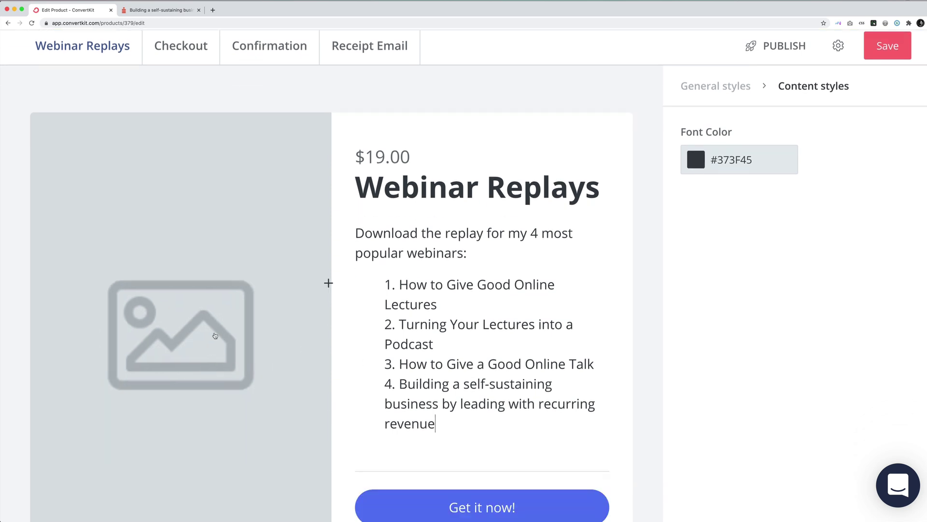
- Review the numbered list of four webinar titles on the sales page
{"action": "left_click", "coordinate": [207, 257]}
{"action": "scroll", "coordinate": [382, 313], "scroll_direction": "down", "scroll_amount": 3}
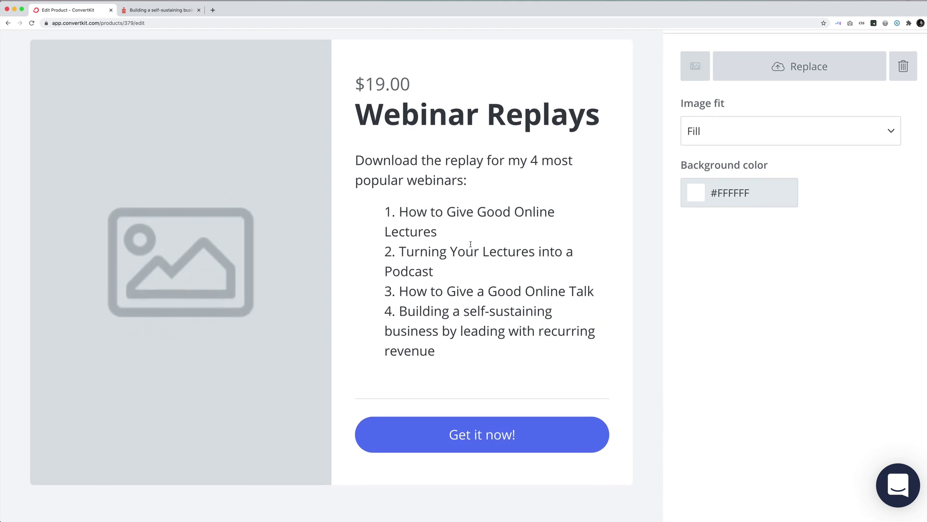
{"action": "left_click_drag", "start_coordinate": [459, 239], "coordinate": [399, 212]}
{"action": "left_click", "coordinate": [428, 231]}
{"action": "scroll", "coordinate": [443, 320], "scroll_direction": "up", "scroll_amount": 4}
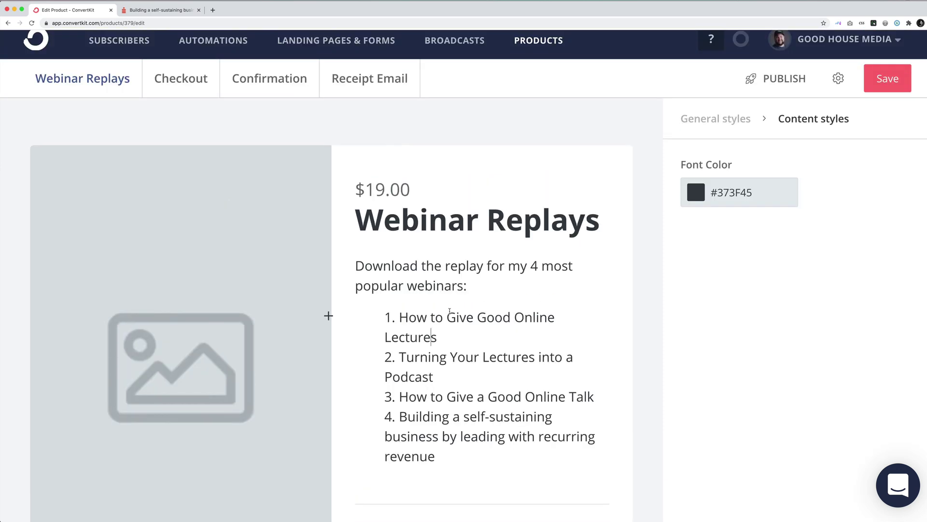
{"action": "scroll", "coordinate": [445, 315], "scroll_direction": "down", "scroll_amount": 1}
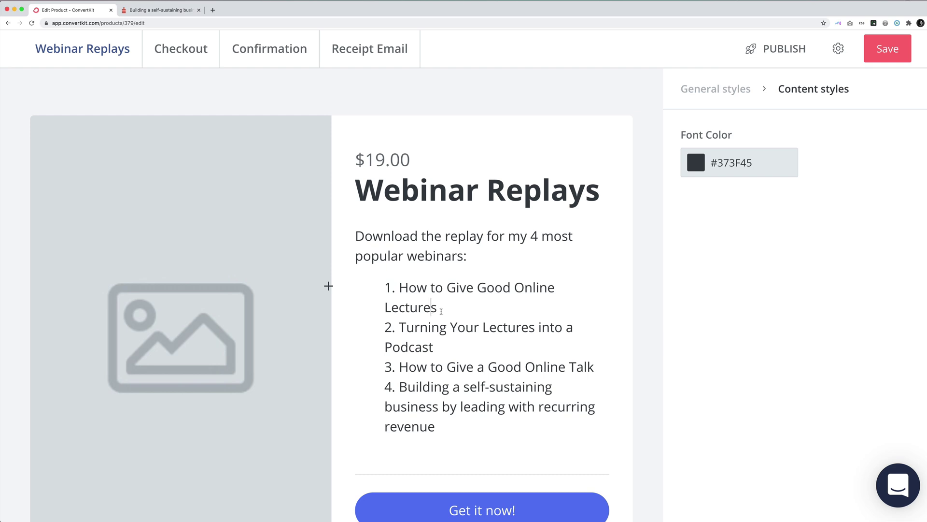
{"action": "scroll", "coordinate": [382, 312], "scroll_direction": "down", "scroll_amount": 1}
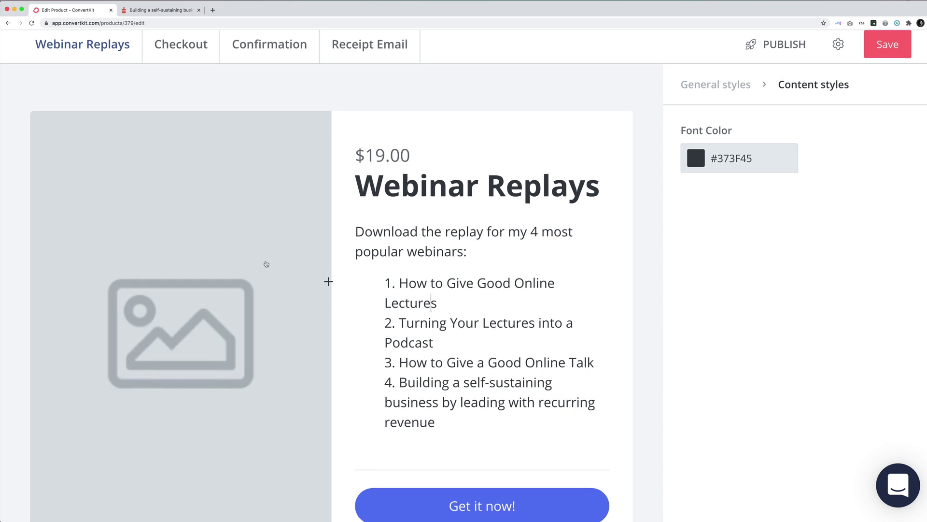
- Replace the image placeholder with the uploaded orange 'Download My Most Popular Webinars!' PNG
{"action": "left_click", "coordinate": [226, 253]}
{"action": "left_click", "coordinate": [753, 140]}
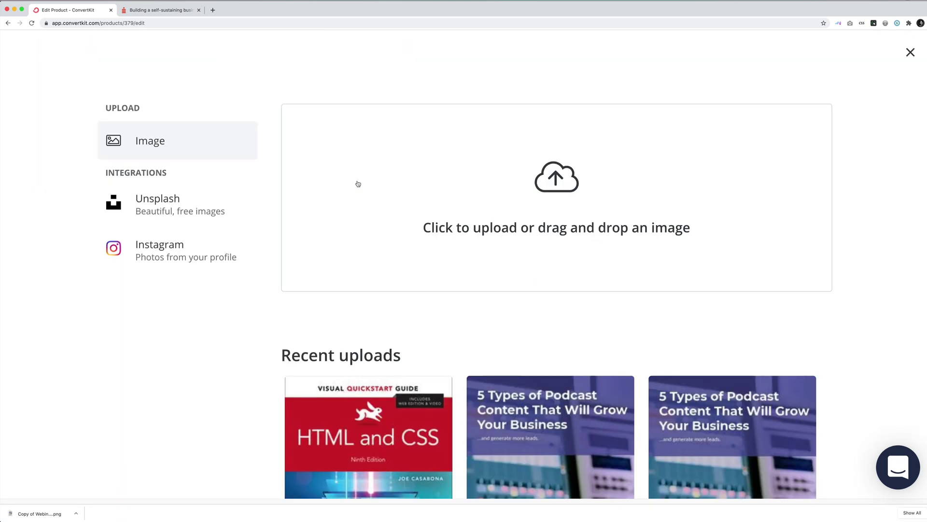
{"action": "left_click", "coordinate": [410, 174]}
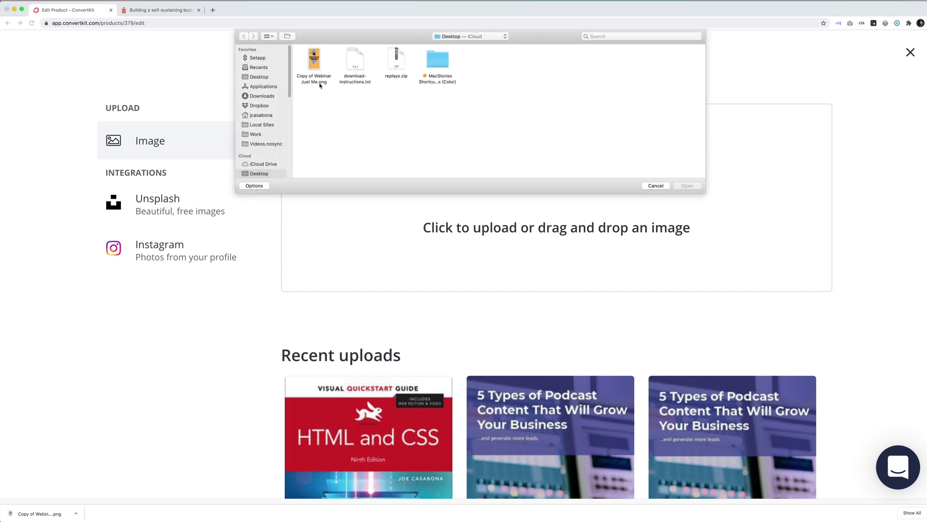
{"action": "double_click", "coordinate": [311, 59]}
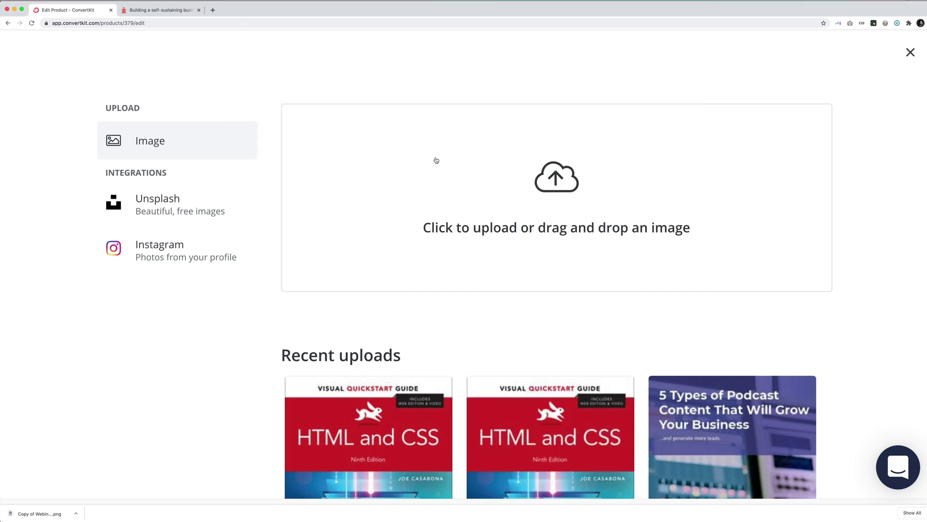
{"action": "scroll", "coordinate": [387, 251], "scroll_direction": "down", "scroll_amount": 4}
{"action": "left_click", "coordinate": [382, 270]}
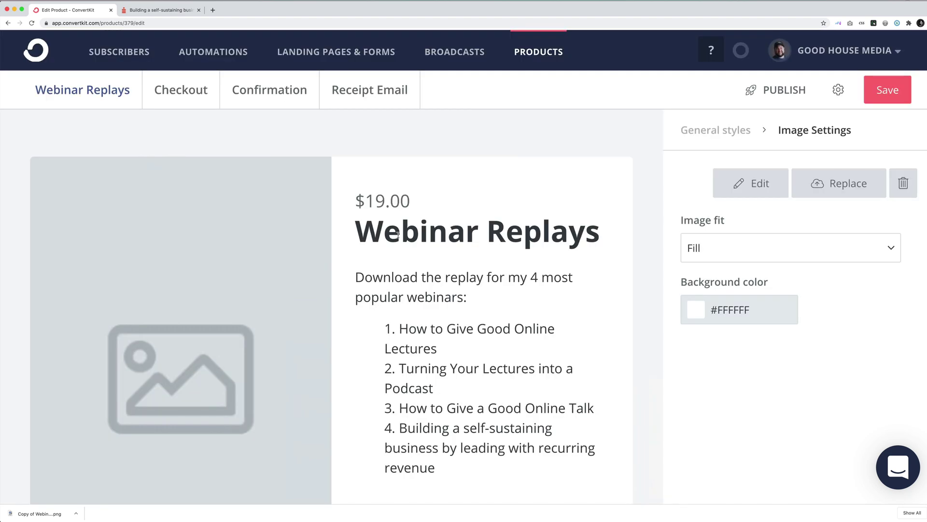
{"action": "scroll", "coordinate": [270, 297], "scroll_direction": "down", "scroll_amount": 8}
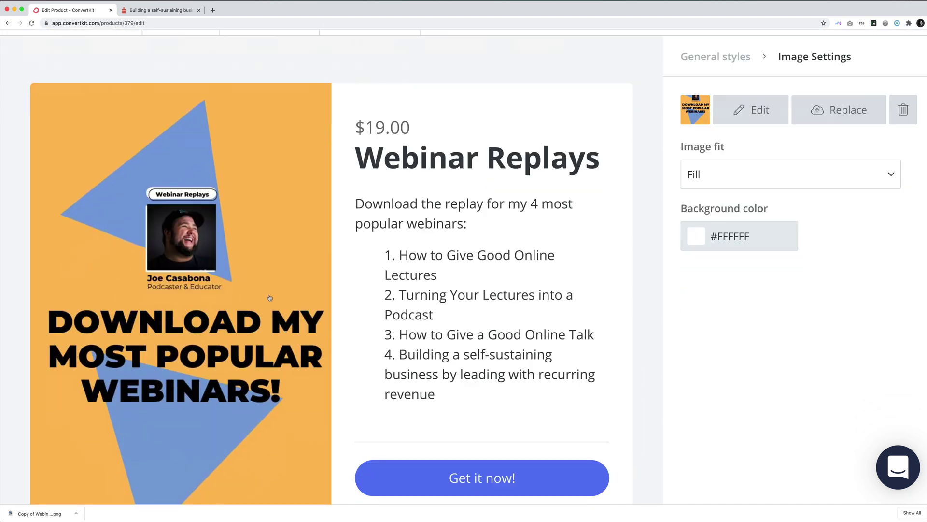
{"action": "scroll", "coordinate": [269, 297], "scroll_direction": "up", "scroll_amount": 8}
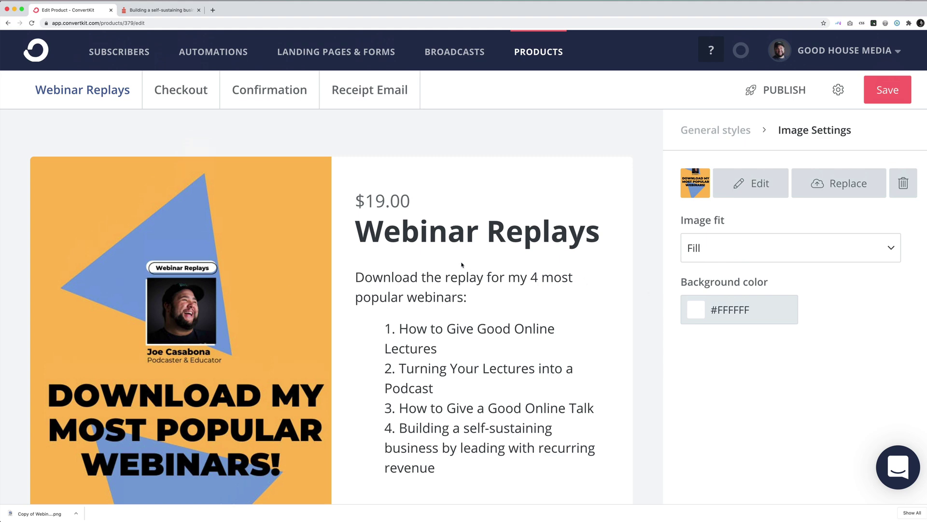
{"action": "scroll", "coordinate": [435, 273], "scroll_direction": "down", "scroll_amount": 4}
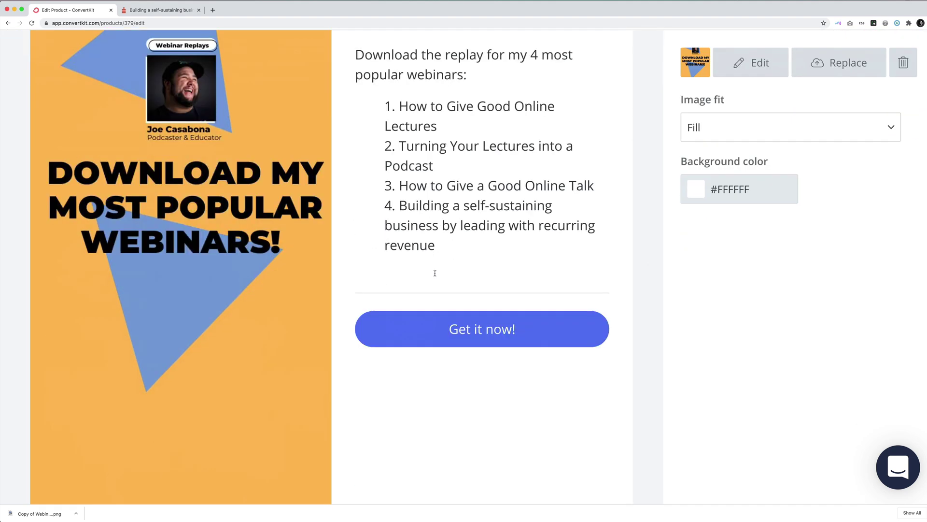
- Change the purchase button label from 'Get it now!' to 'Download Now!' and save the page
{"action": "left_click", "coordinate": [502, 382]}
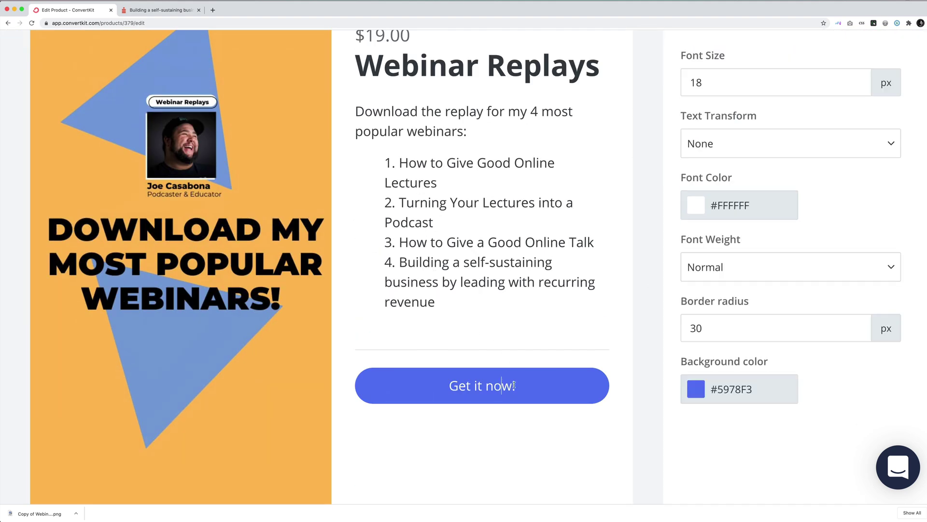
{"action": "left_click_drag", "start_coordinate": [515, 384], "coordinate": [442, 381]}
{"action": "type", "text": "Download Now!"}
{"action": "scroll", "coordinate": [428, 362], "scroll_direction": "up", "scroll_amount": 1}
{"action": "scroll", "coordinate": [428, 362], "scroll_direction": "up", "scroll_amount": 3}
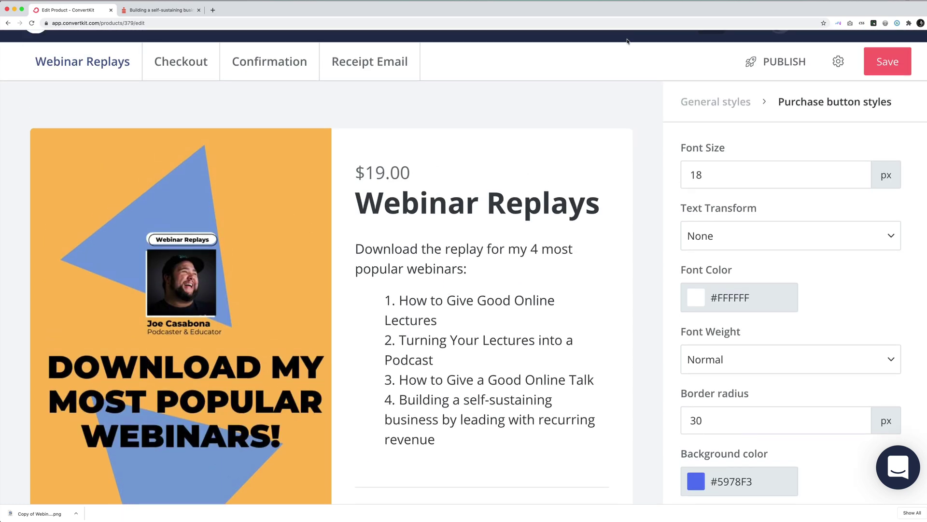
{"action": "left_click", "coordinate": [888, 61]}
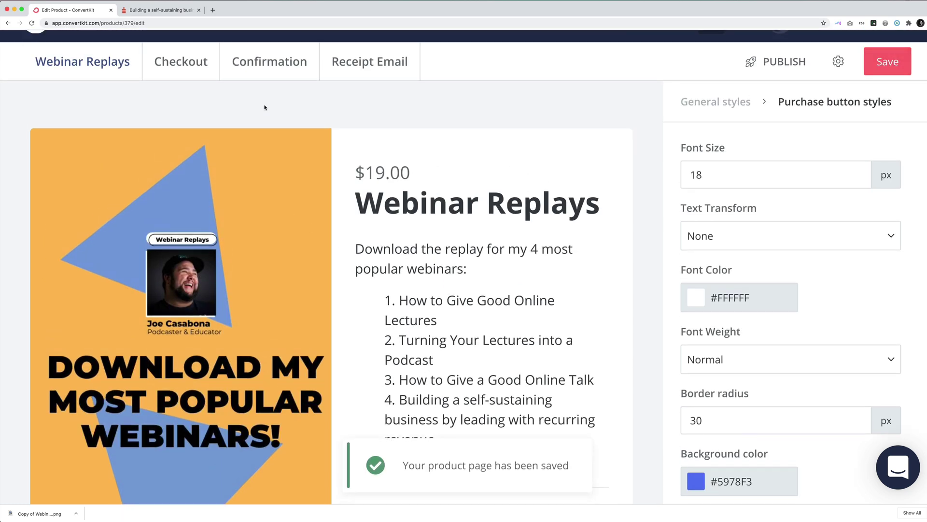
- Switch to the Checkout page and look it over
{"action": "left_click", "coordinate": [191, 66]}
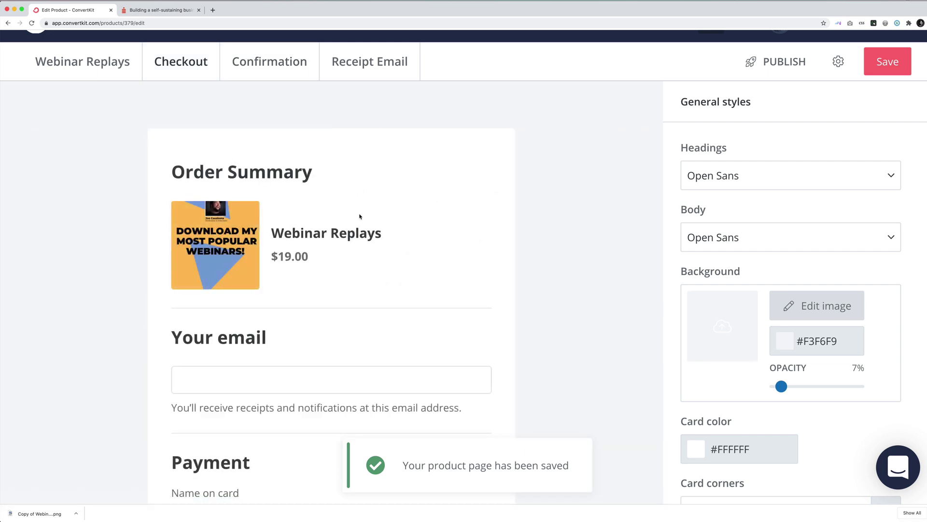
{"action": "scroll", "coordinate": [354, 234], "scroll_direction": "down", "scroll_amount": 3}
{"action": "scroll", "coordinate": [306, 282], "scroll_direction": "down", "scroll_amount": 3}
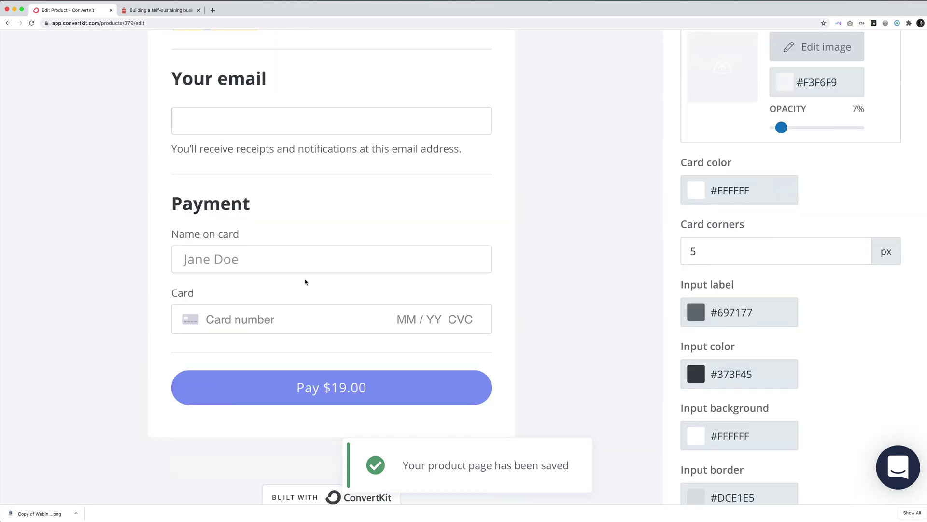
{"action": "scroll", "coordinate": [307, 282], "scroll_direction": "down", "scroll_amount": 2}
{"action": "scroll", "coordinate": [305, 282], "scroll_direction": "up", "scroll_amount": 4}
{"action": "scroll", "coordinate": [305, 282], "scroll_direction": "up", "scroll_amount": 5}
- Review the Confirmation page and the Receipt Email text
{"action": "left_click", "coordinate": [269, 94]}
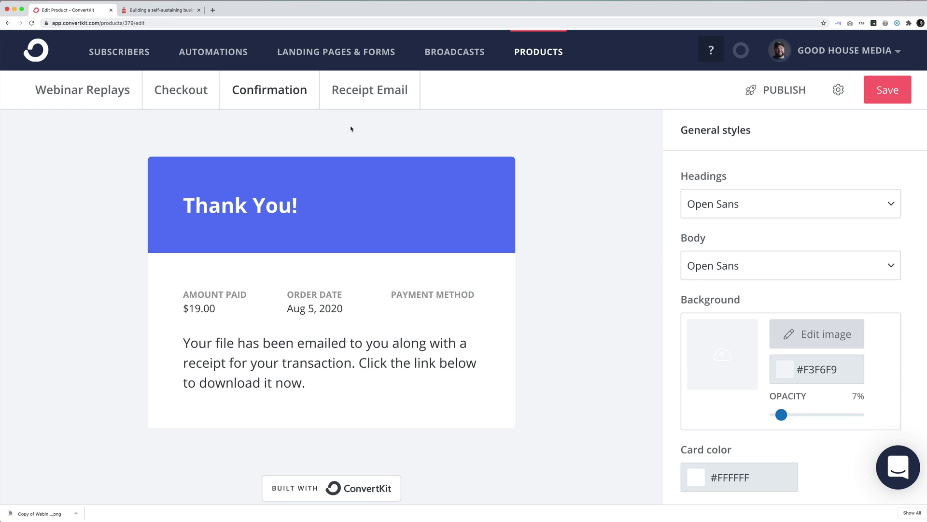
{"action": "left_click", "coordinate": [372, 93]}
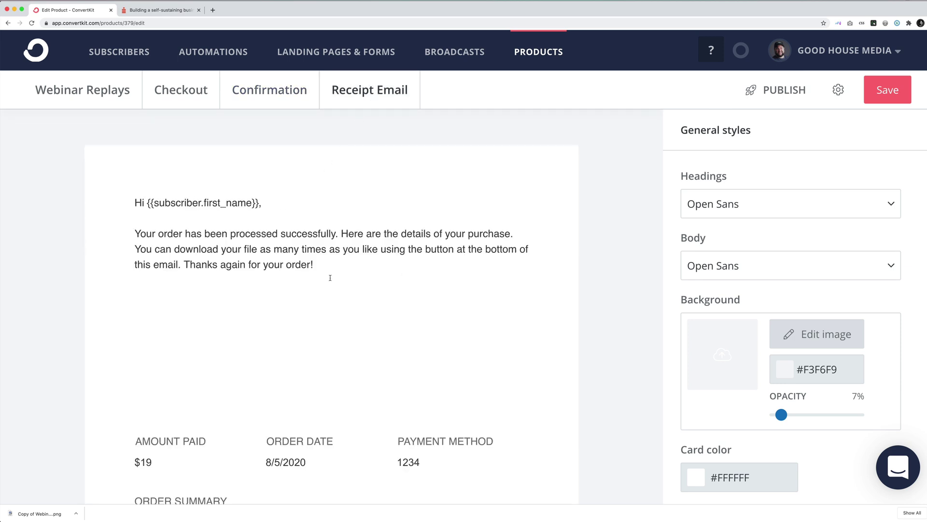
{"action": "scroll", "coordinate": [339, 284], "scroll_direction": "down", "scroll_amount": 5}
{"action": "scroll", "coordinate": [337, 310], "scroll_direction": "up", "scroll_amount": 3}
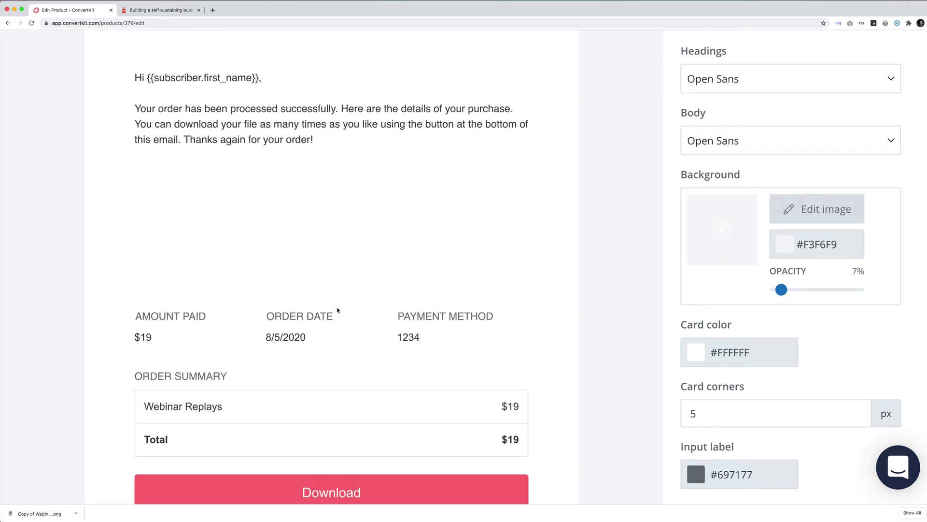
{"action": "scroll", "coordinate": [338, 310], "scroll_direction": "up", "scroll_amount": 2}
{"action": "left_click_drag", "start_coordinate": [314, 266], "coordinate": [135, 218]}
{"action": "left_click", "coordinate": [185, 233]}
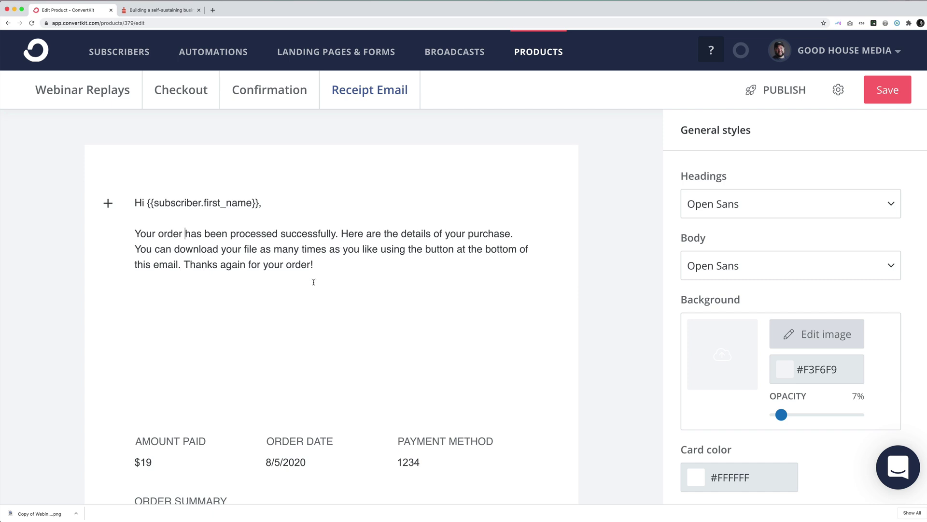
- Save the product page
{"action": "scroll", "coordinate": [319, 292], "scroll_direction": "down", "scroll_amount": 1}
{"action": "scroll", "coordinate": [321, 295], "scroll_direction": "up", "scroll_amount": 1}
{"action": "left_click", "coordinate": [888, 90]}
- Copy the product's share link from the Publish window, view the embed code, then close the window
{"action": "left_click", "coordinate": [785, 91]}
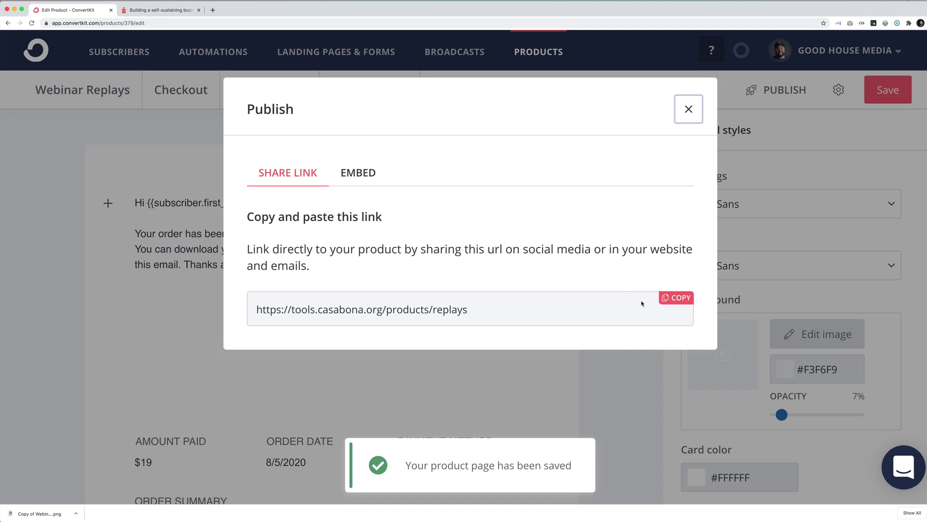
{"action": "left_click", "coordinate": [676, 297]}
{"action": "key", "text": "super+c"}
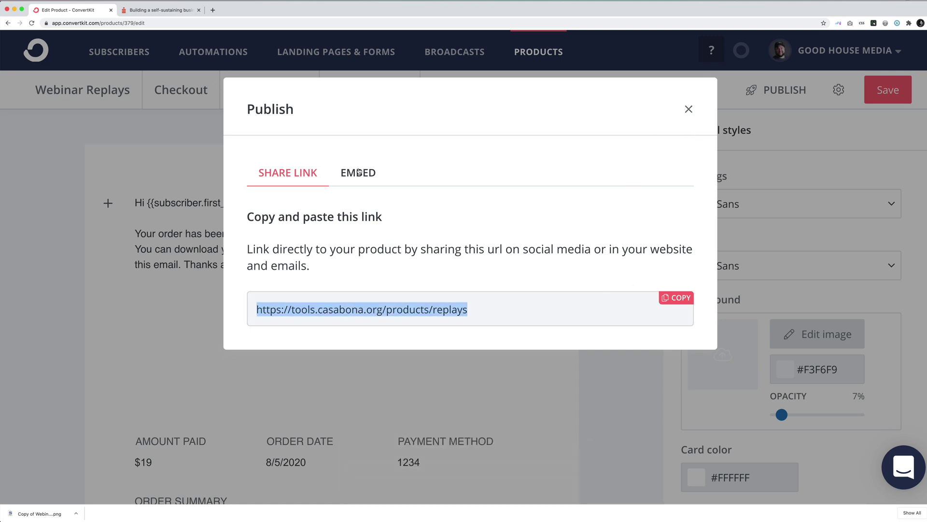
{"action": "left_click", "coordinate": [359, 172]}
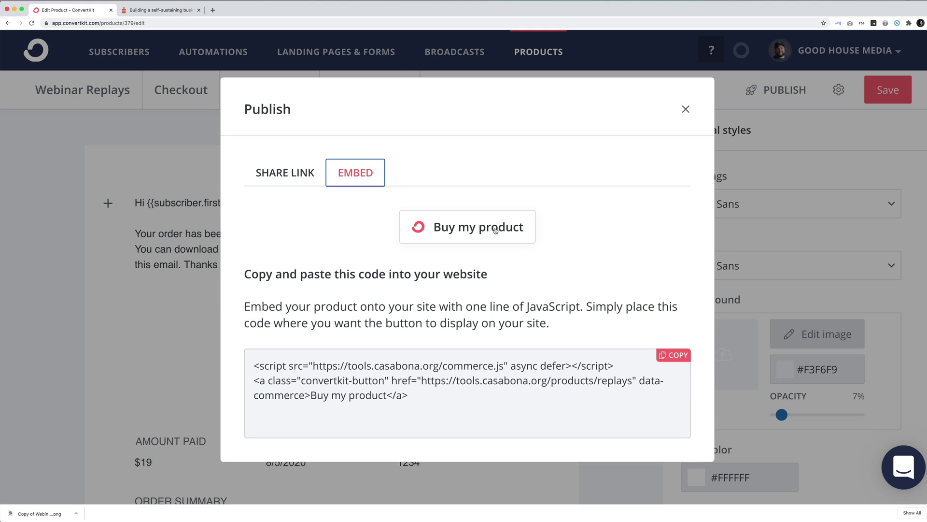
{"action": "left_click", "coordinate": [686, 110]}
- Load the copied share link in the Crowdcast tab to view the live Webinar Replays page
{"action": "left_click", "coordinate": [160, 10]}
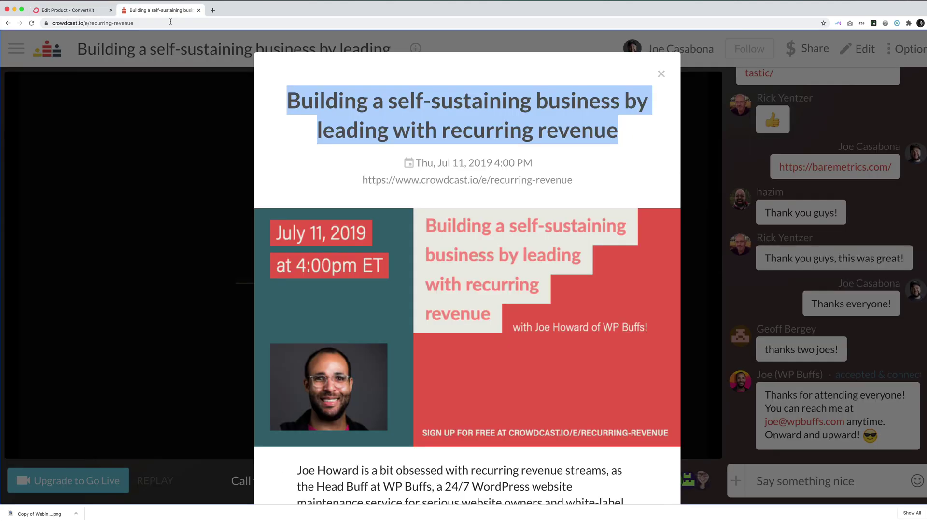
{"action": "left_click", "coordinate": [170, 23]}
{"action": "key", "text": "super+v"}
{"action": "key", "text": "Return"}
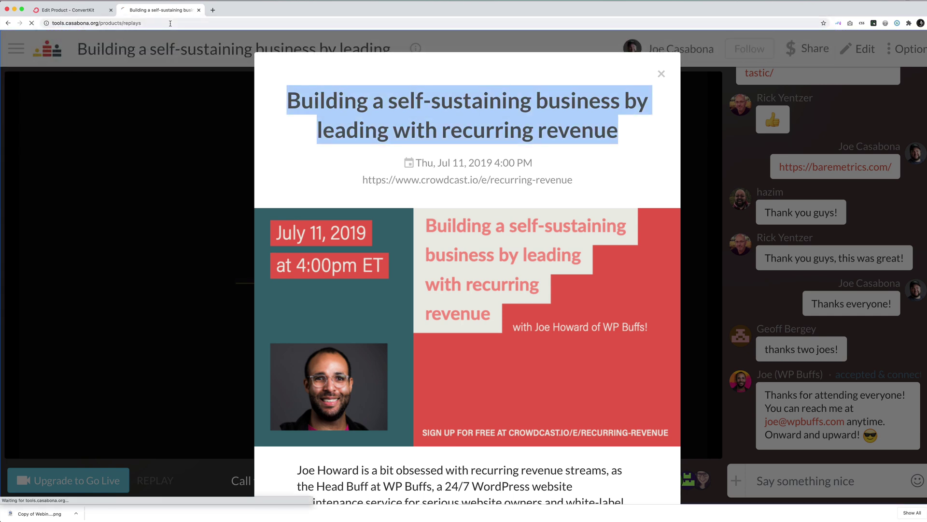
{"action": "scroll", "coordinate": [155, 243], "scroll_direction": "down", "scroll_amount": 7}
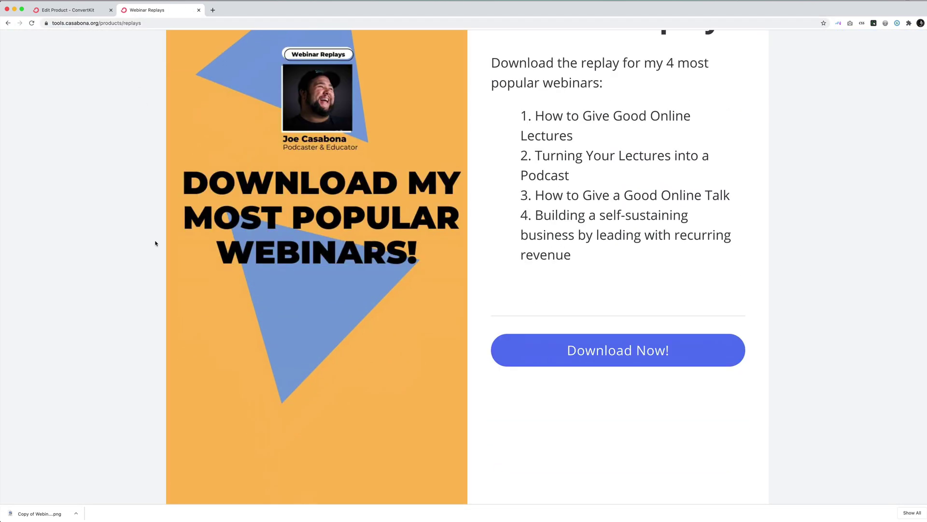
{"action": "scroll", "coordinate": [155, 243], "scroll_direction": "up", "scroll_amount": 3}
{"action": "scroll", "coordinate": [155, 243], "scroll_direction": "up", "scroll_amount": 4}
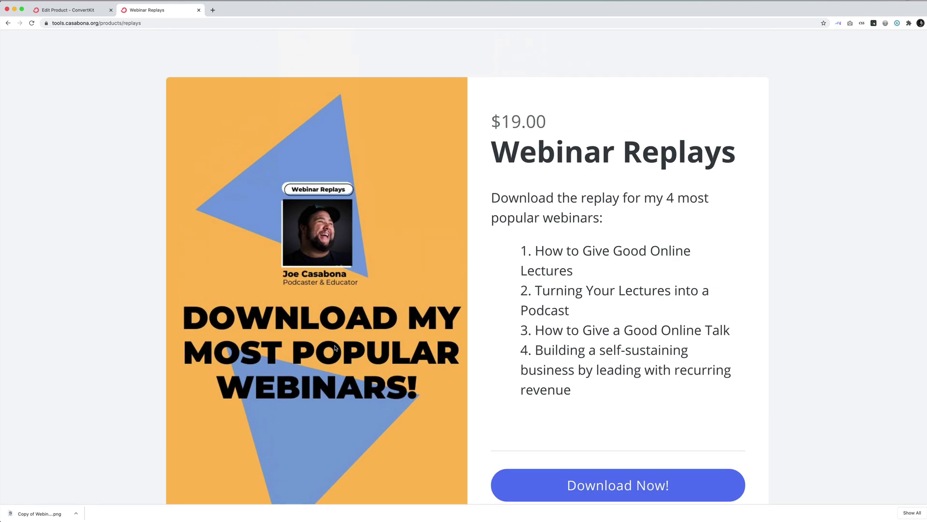
- Check the $19.00 checkout via Download Now, then return to the Receipt Email editor
{"action": "left_click", "coordinate": [610, 484]}
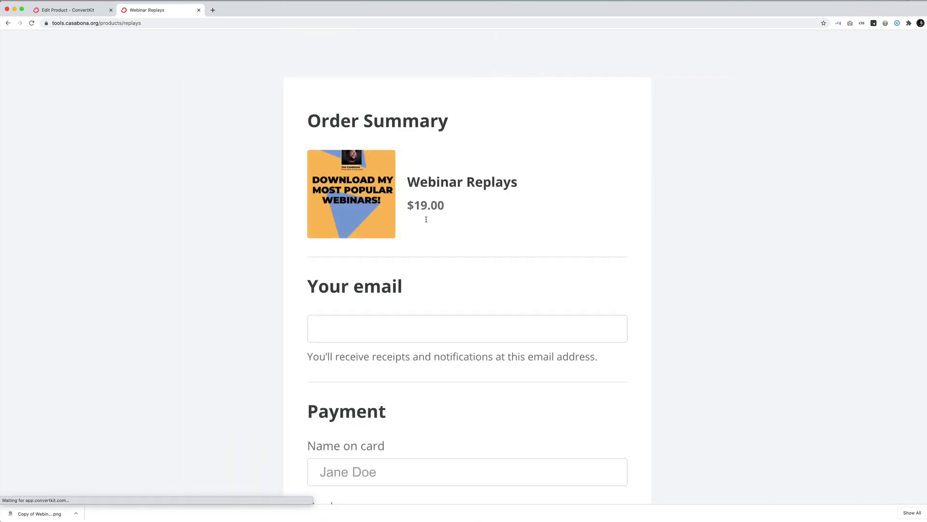
{"action": "scroll", "coordinate": [410, 304], "scroll_direction": "down", "scroll_amount": 7}
{"action": "scroll", "coordinate": [455, 302], "scroll_direction": "up", "scroll_amount": 6}
{"action": "scroll", "coordinate": [455, 303], "scroll_direction": "up", "scroll_amount": 2}
{"action": "left_click", "coordinate": [95, 11]}
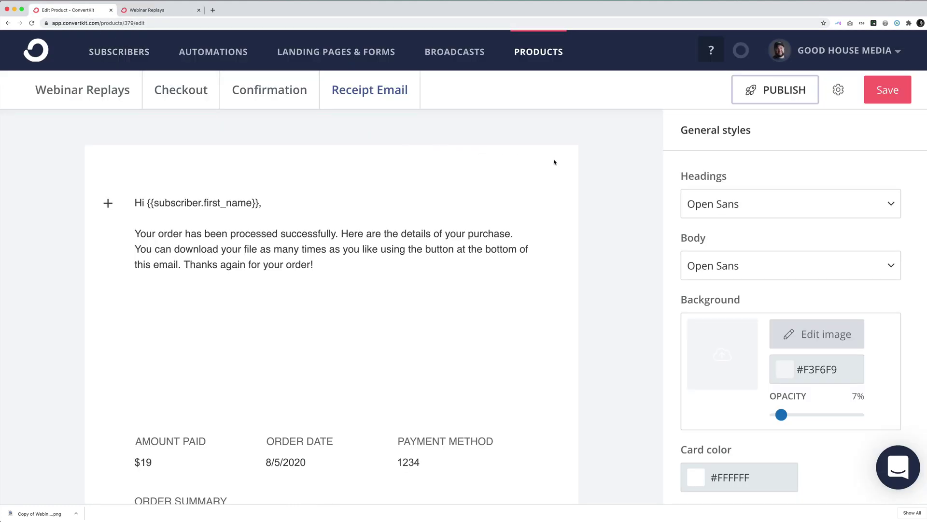
- Confirm Product Settings show Webinar Replays at Standard 19.00 USD, then save the product page
{"action": "scroll", "coordinate": [551, 266], "scroll_direction": "down", "scroll_amount": 13}
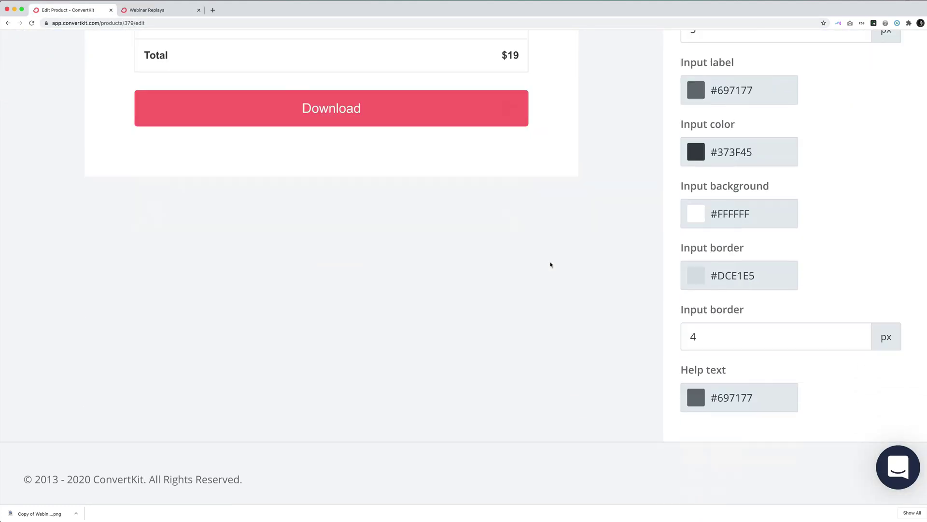
{"action": "scroll", "coordinate": [551, 265], "scroll_direction": "up", "scroll_amount": 13}
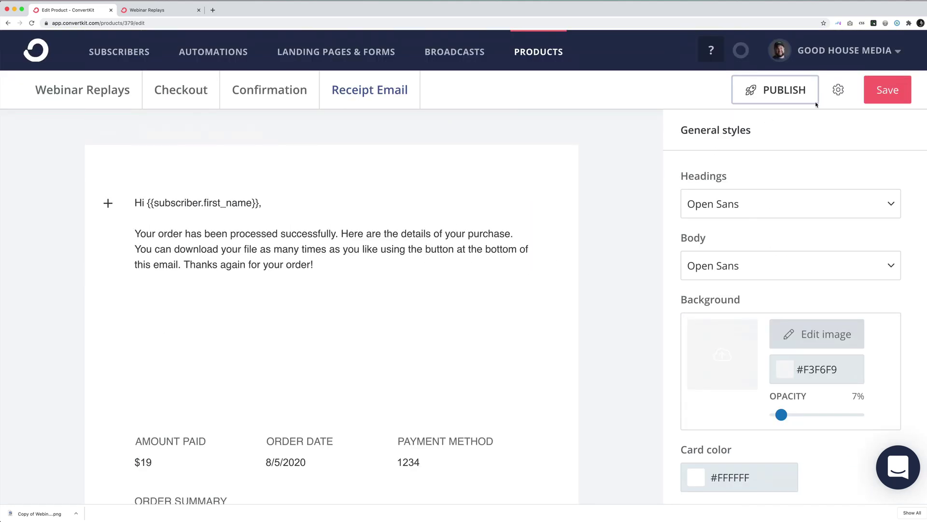
{"action": "left_click", "coordinate": [839, 91]}
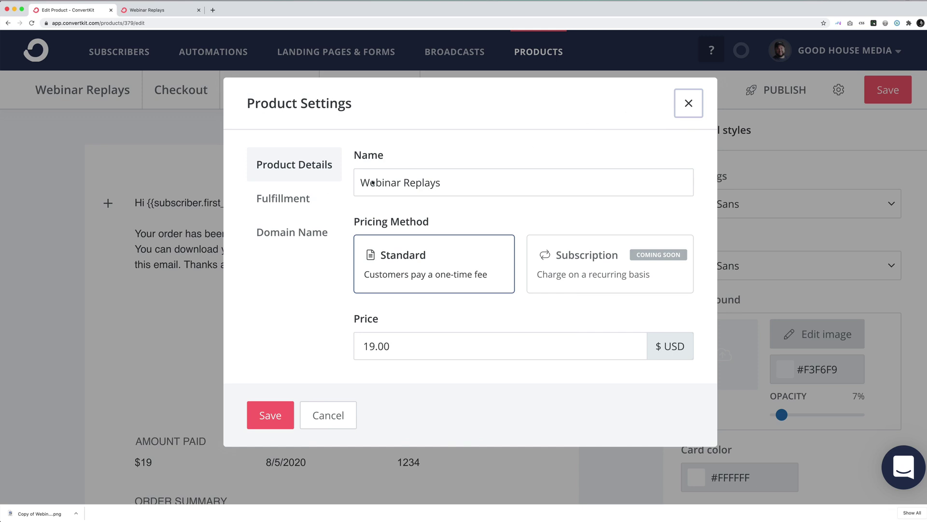
{"action": "left_click", "coordinate": [688, 104]}
{"action": "left_click", "coordinate": [888, 90]}
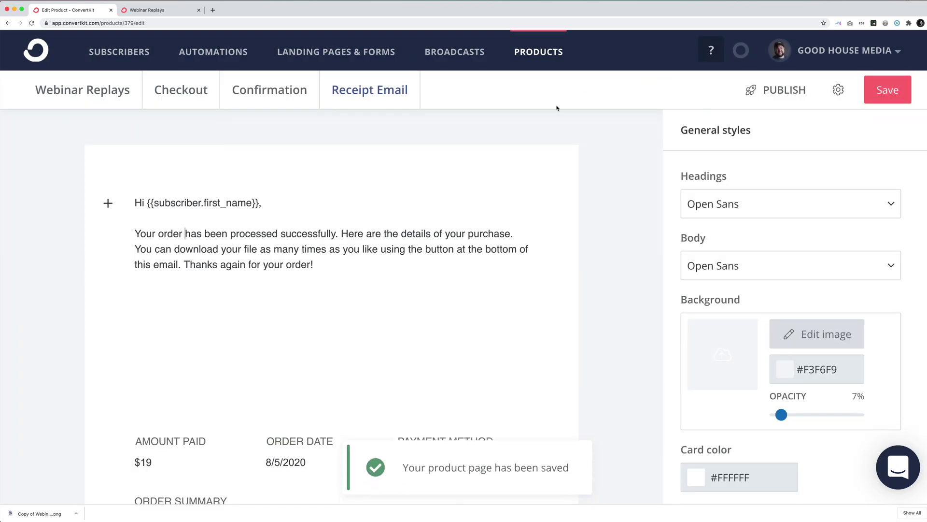
- Build a new visual automation triggered by a Commerce purchase of the Webinar Replays product
{"action": "left_click", "coordinate": [225, 55]}
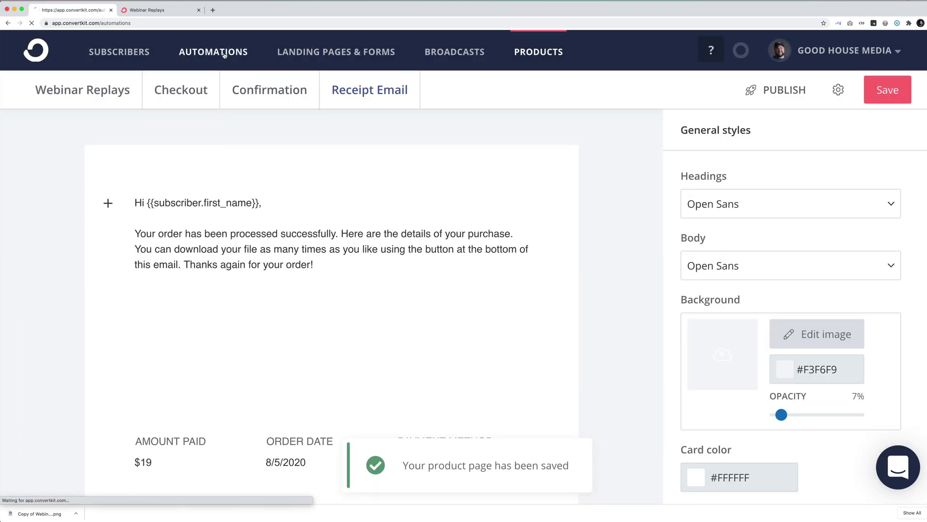
{"action": "left_click", "coordinate": [863, 148]}
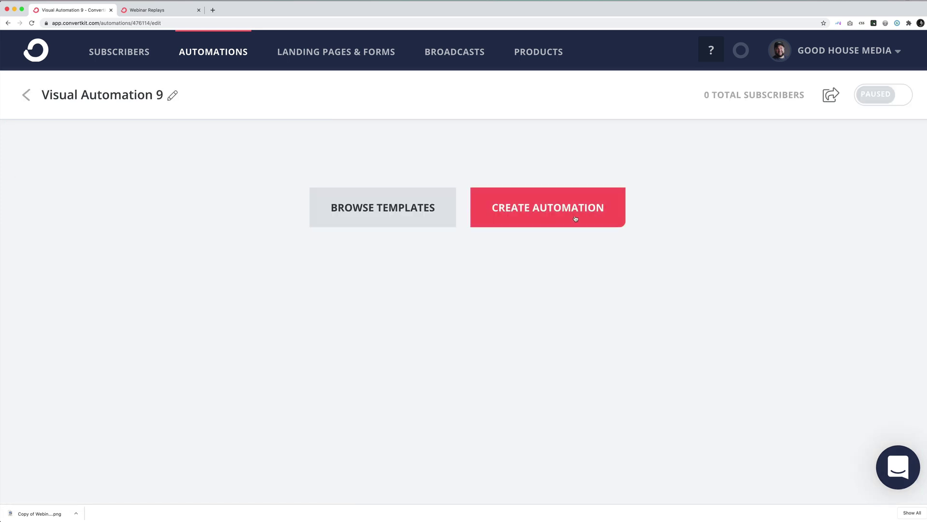
{"action": "left_click", "coordinate": [575, 218]}
{"action": "left_click", "coordinate": [536, 241]}
{"action": "left_click", "coordinate": [465, 315]}
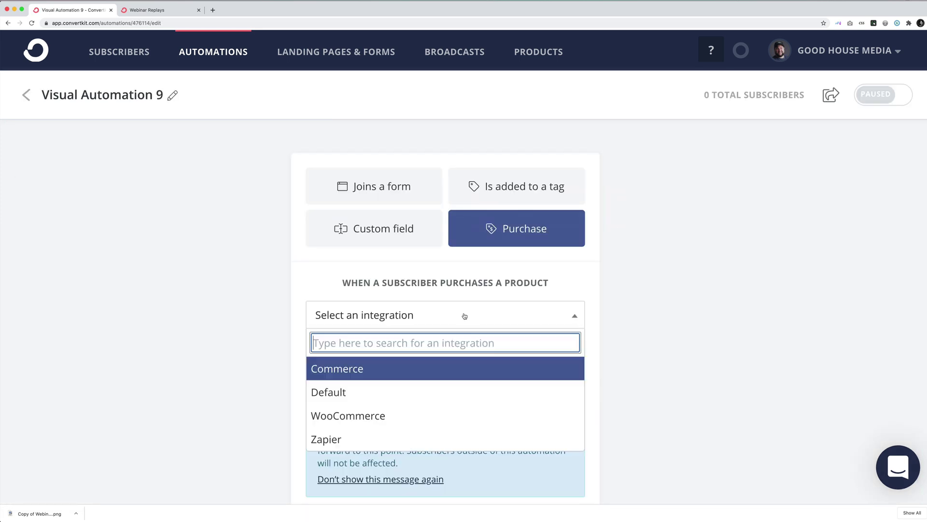
{"action": "left_click", "coordinate": [357, 371]}
{"action": "left_click", "coordinate": [376, 363]}
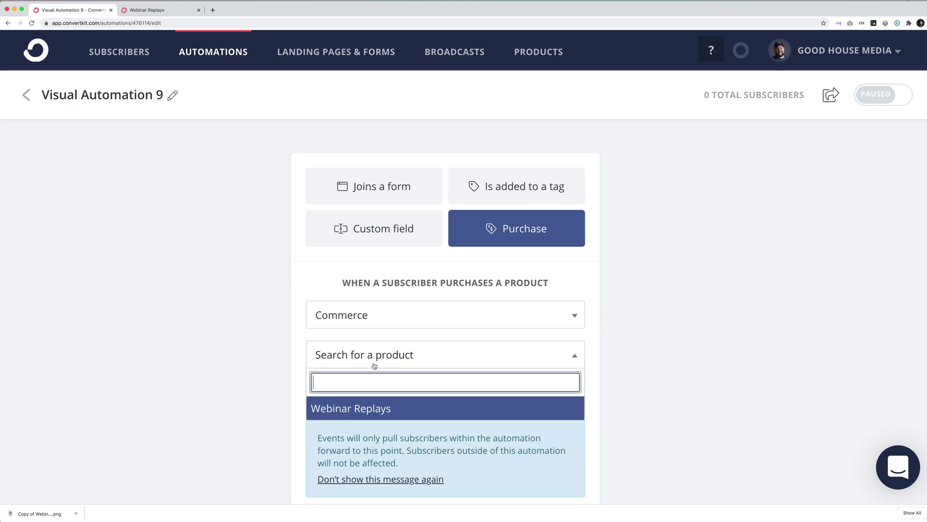
{"action": "left_click", "coordinate": [384, 411]}
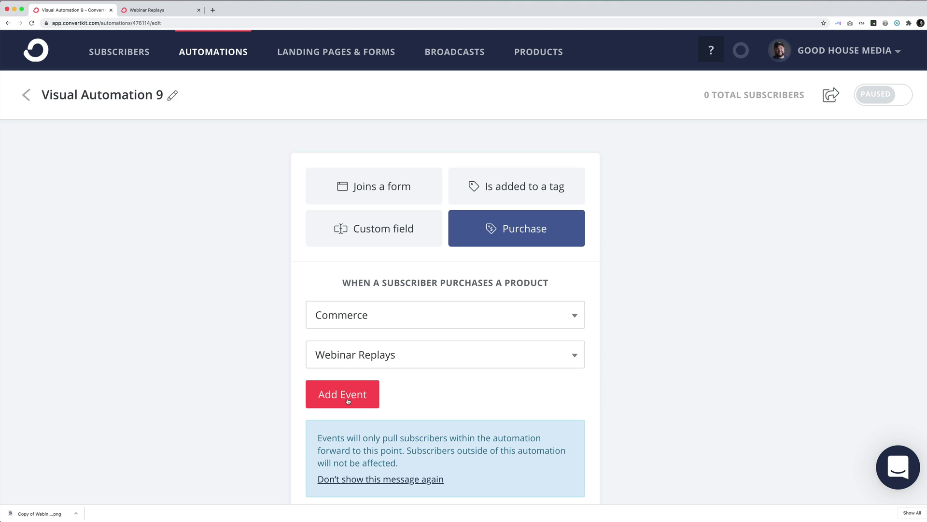
- Return to the Products list showing the Webinar Replays product
{"action": "left_click", "coordinate": [527, 56]}
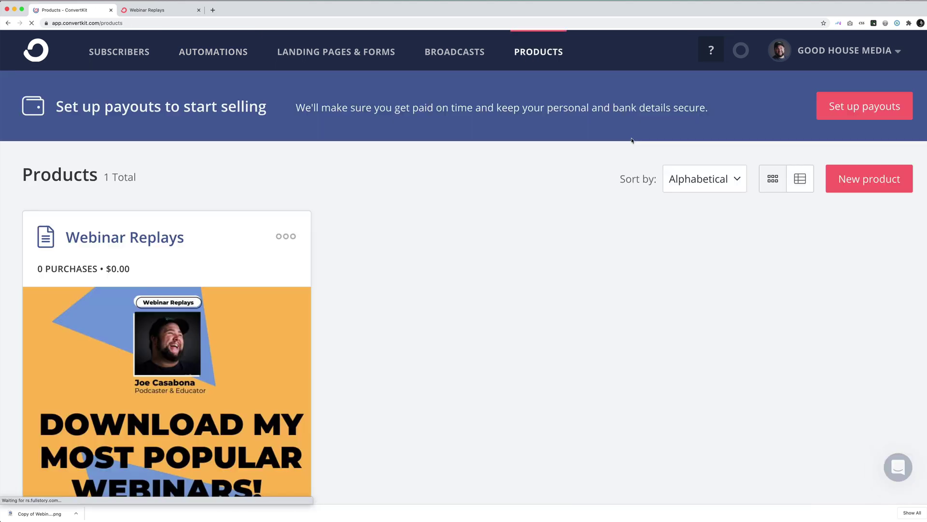
{"action": "scroll", "coordinate": [187, 257], "scroll_direction": "down", "scroll_amount": 1}
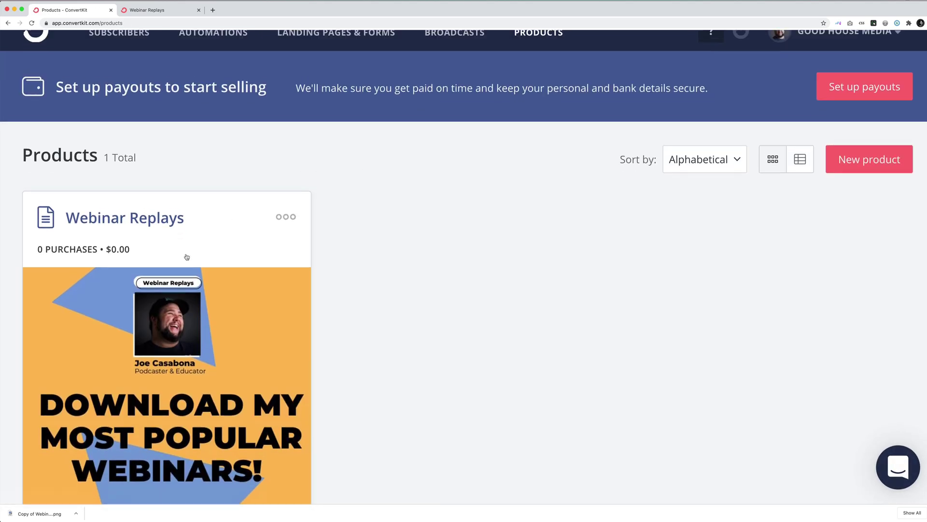
{"action": "scroll", "coordinate": [187, 257], "scroll_direction": "up", "scroll_amount": 1}
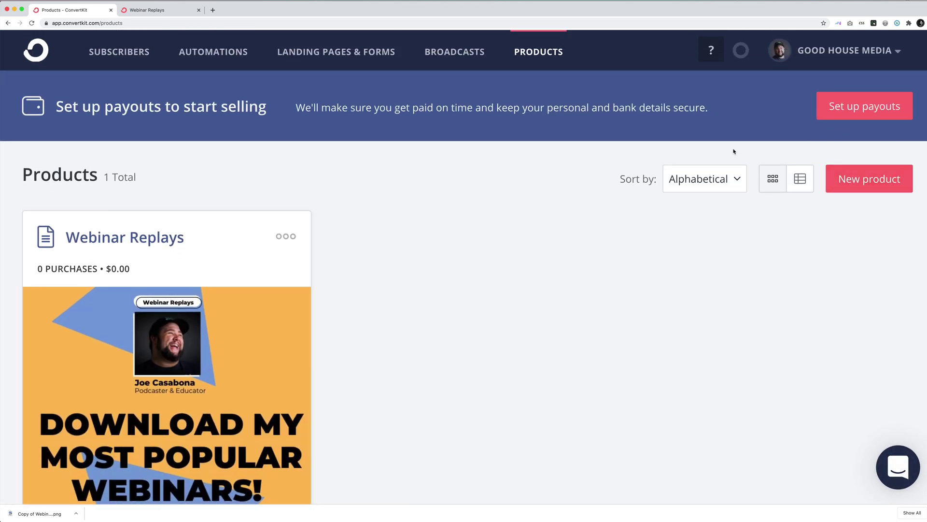
{"action": "left_click_drag", "start_coordinate": [406, 110], "coordinate": [612, 108]}
{"action": "left_click", "coordinate": [724, 117]}
- Set up payouts as a Company and continue to Stripe Connect onboarding
{"action": "left_click", "coordinate": [858, 108]}
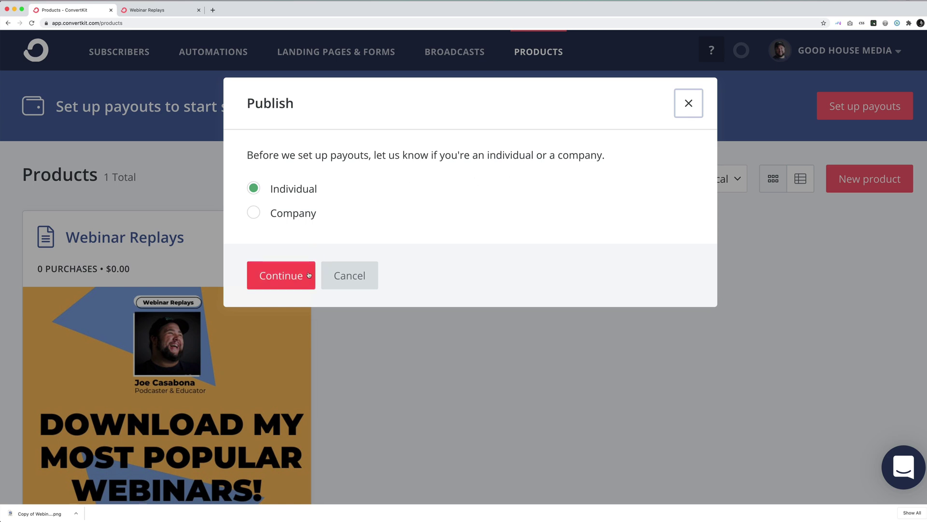
{"action": "left_click", "coordinate": [283, 221]}
{"action": "left_click", "coordinate": [285, 276]}
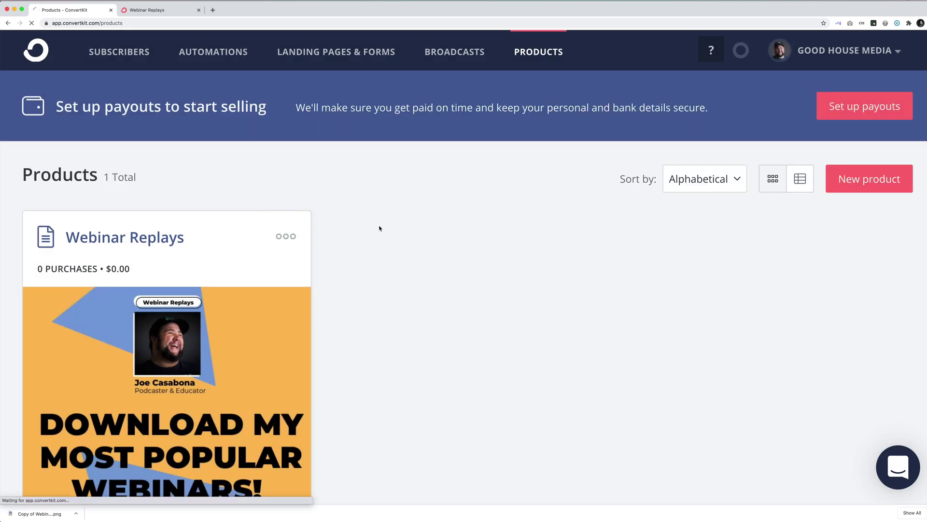